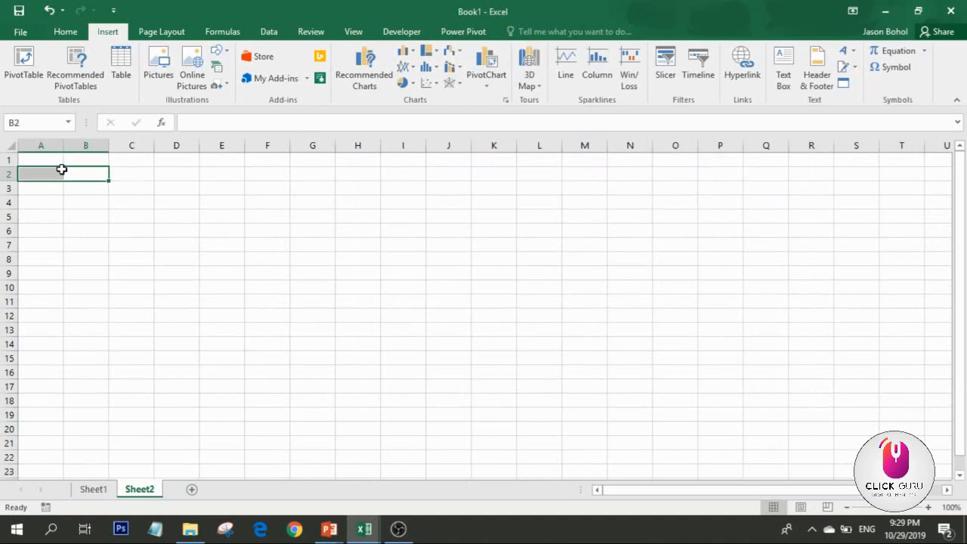
Set the paper size of Sheet2 to Long Bond, 8.5" x 13".
click(46, 160)
scroll(268, 244, up, 3)
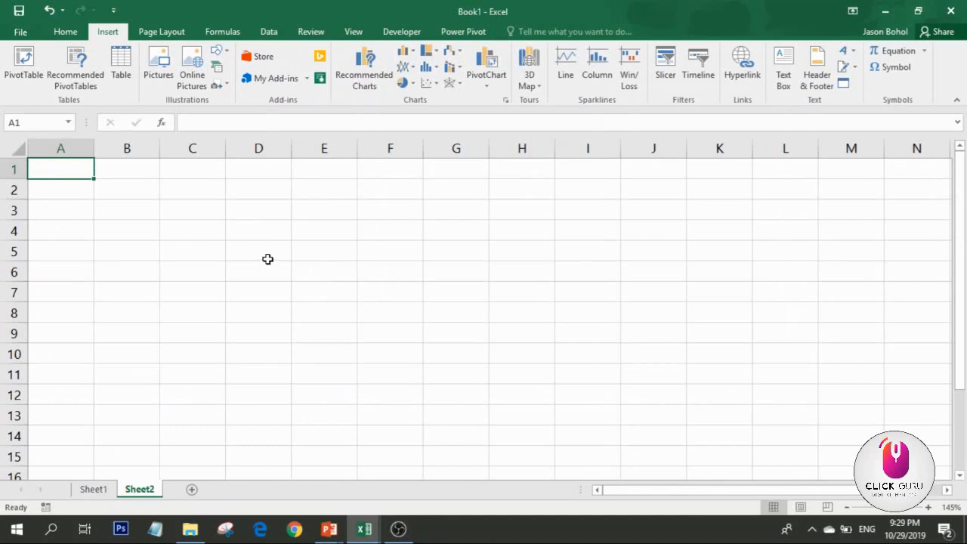
scroll(268, 258, down, 1)
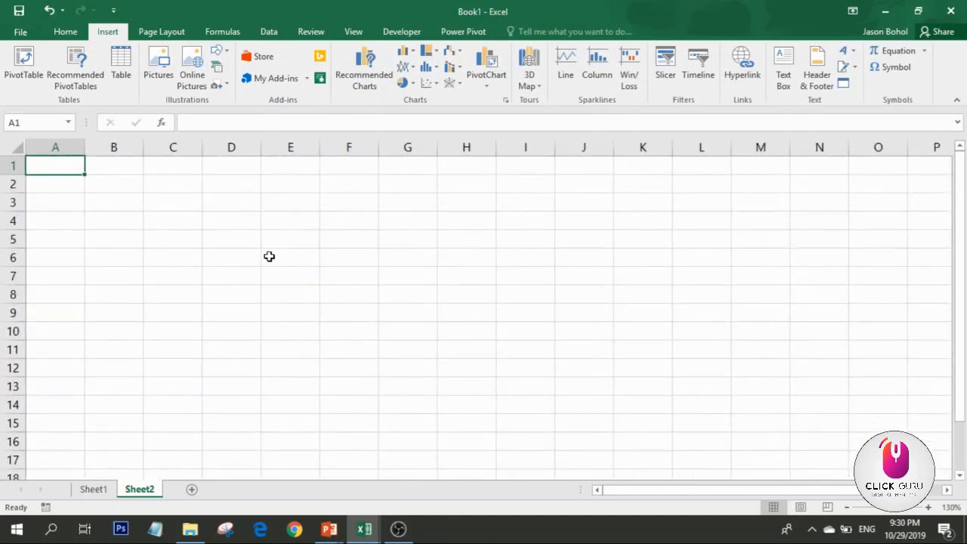
click(168, 34)
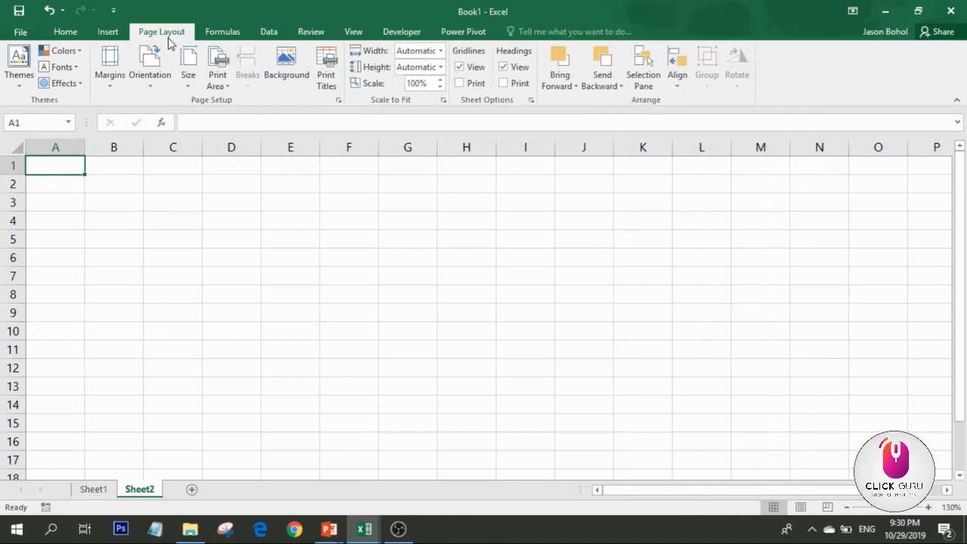
click(189, 82)
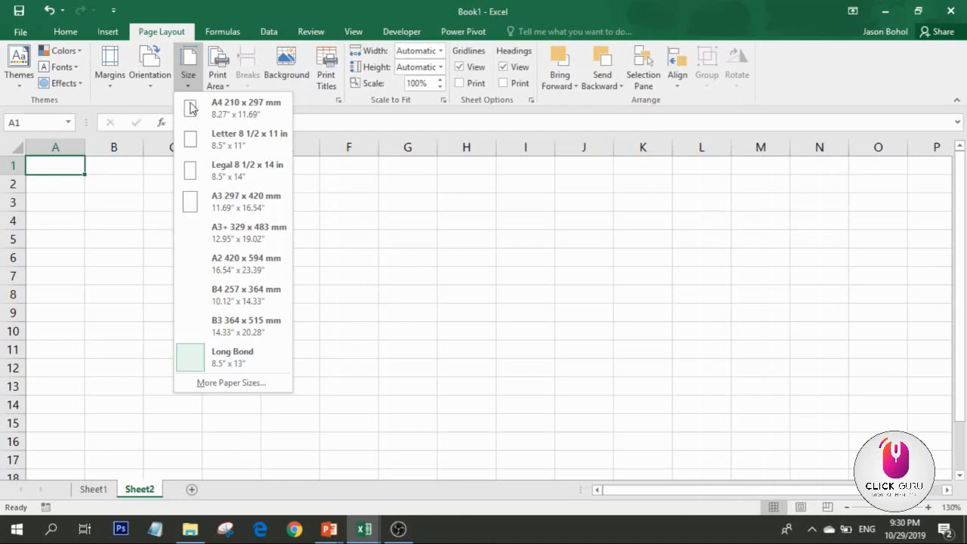
click(279, 361)
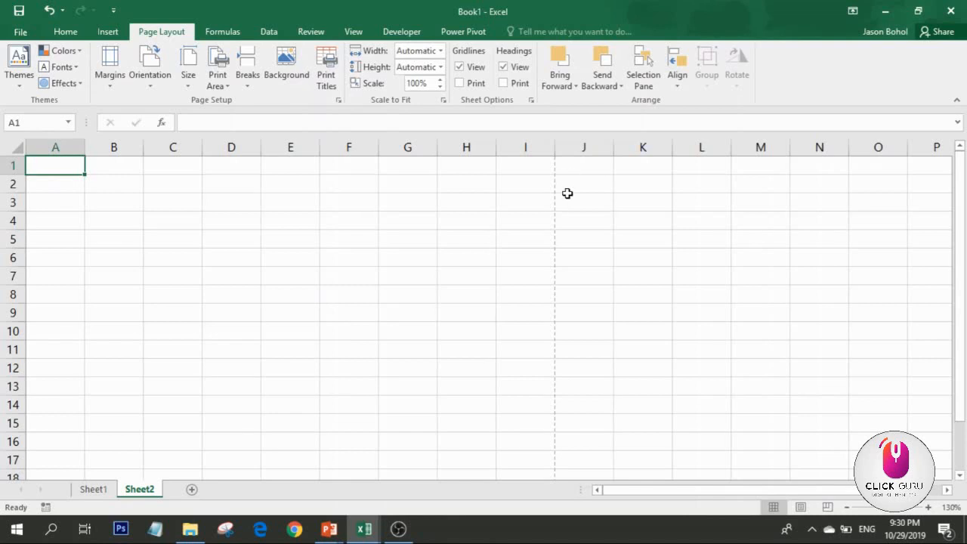
Examine where the dashed page-break lines fall across the columns and rows of the sheet.
scroll(565, 197, down, 6)
scroll(561, 202, down, 12)
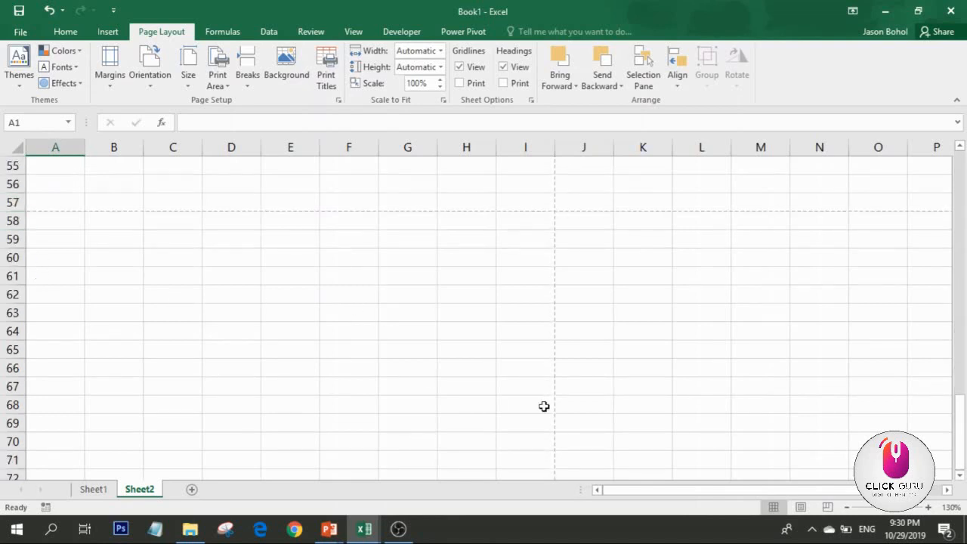
scroll(539, 401, up, 6)
scroll(540, 390, down, 3)
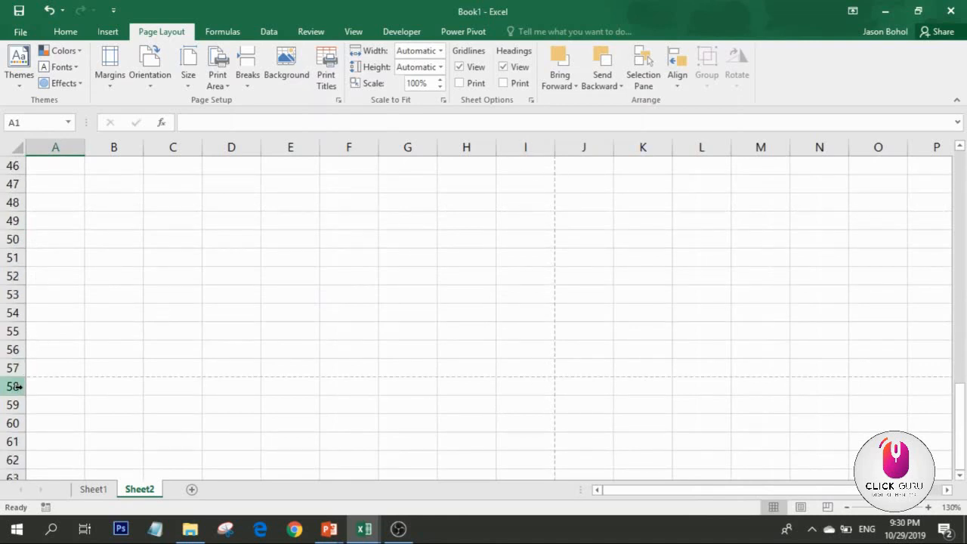
ctrl+scroll(172, 329, down, 3)
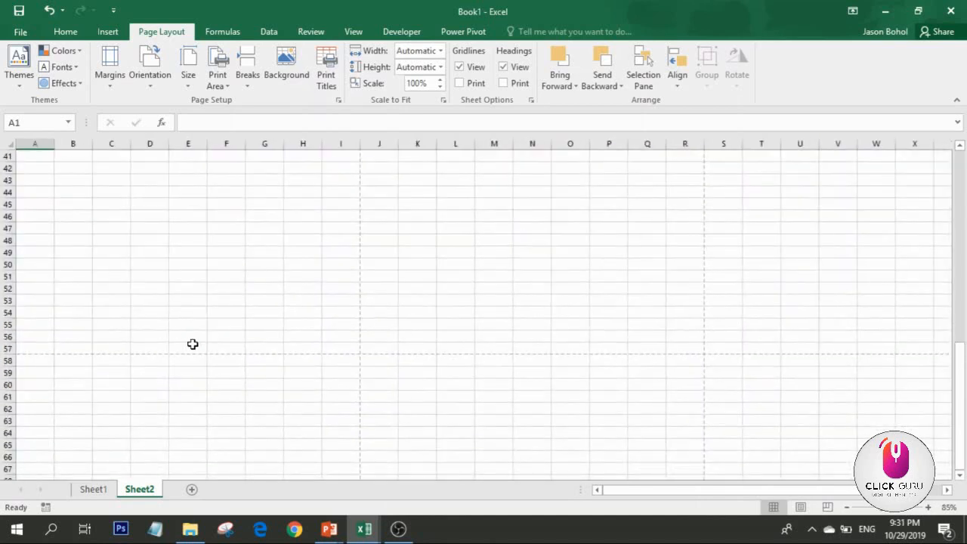
click(190, 325)
scroll(47, 270, up, 9)
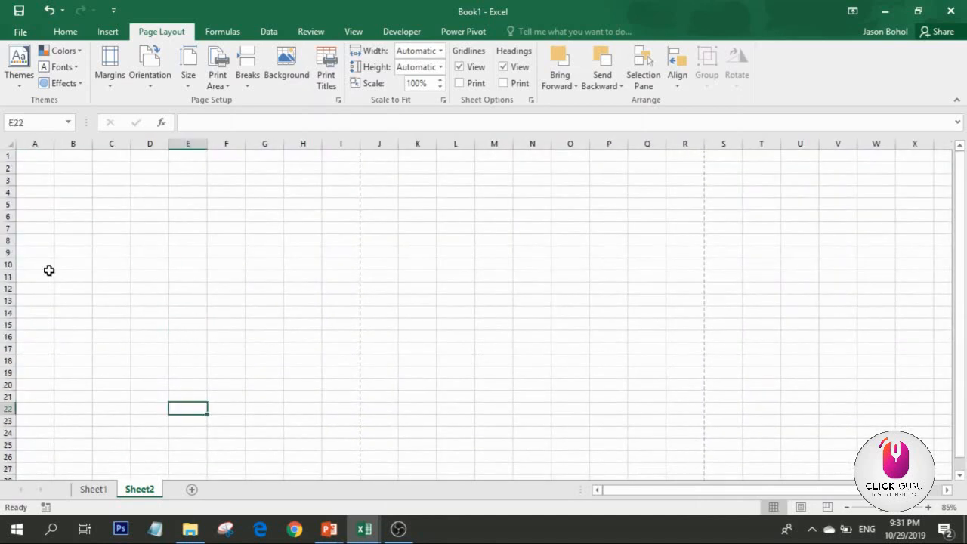
Highlight the area of the first printed page, cells A1 to I57, and clear the selection again.
click(50, 225)
mouse_move(32, 155)
mouse_down()
mouse_move(266, 179)
mouse_move(355, 410)
mouse_move(324, 500)
mouse_move(317, 451)
mouse_move(336, 493)
mouse_move(343, 451)
mouse_move(333, 398)
mouse_move(332, 418)
mouse_up()
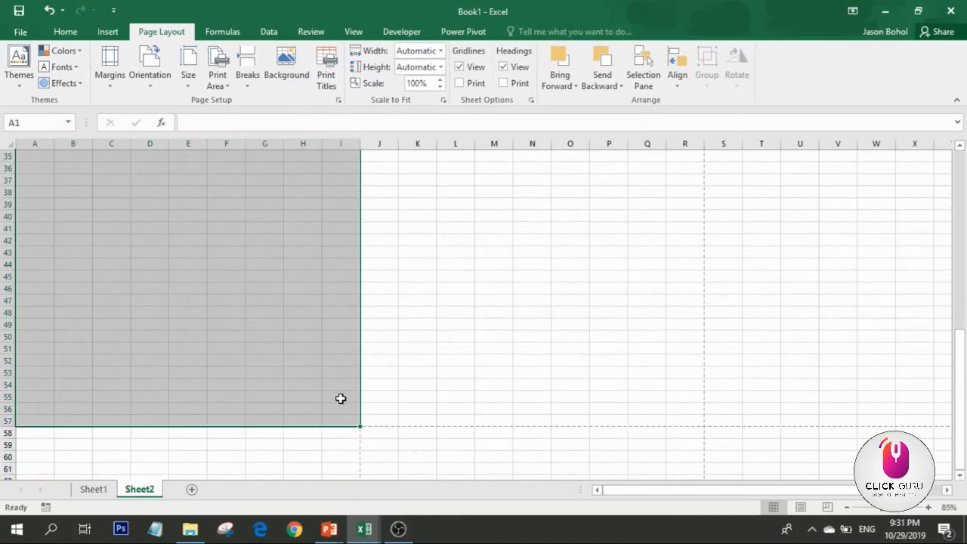
drag(393, 368, 408, 361)
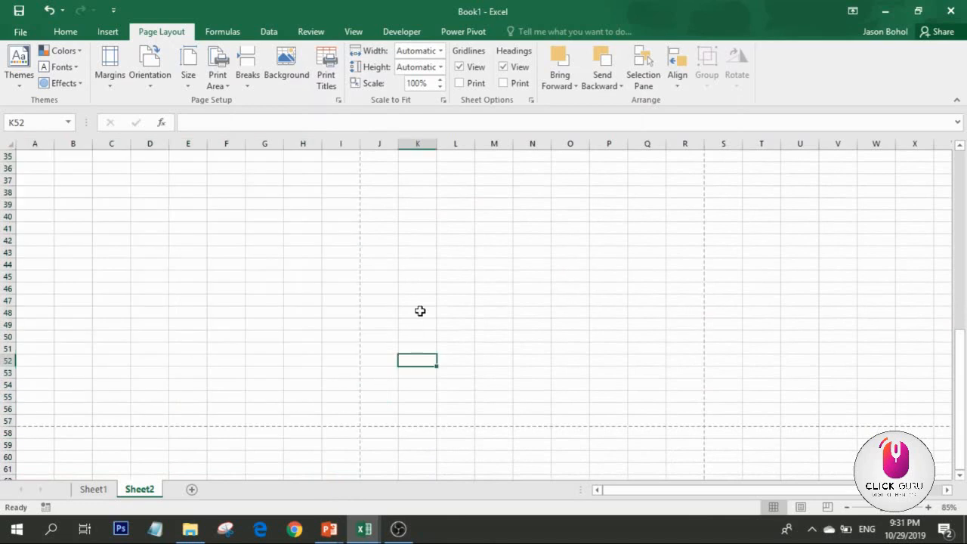
scroll(417, 306, up, 11)
scroll(412, 293, up, 1)
click(412, 194)
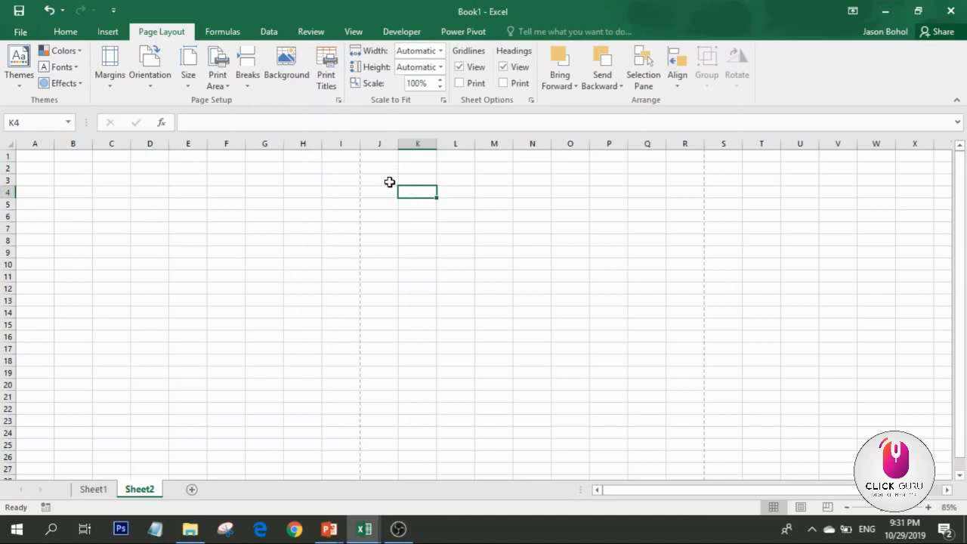
click(110, 79)
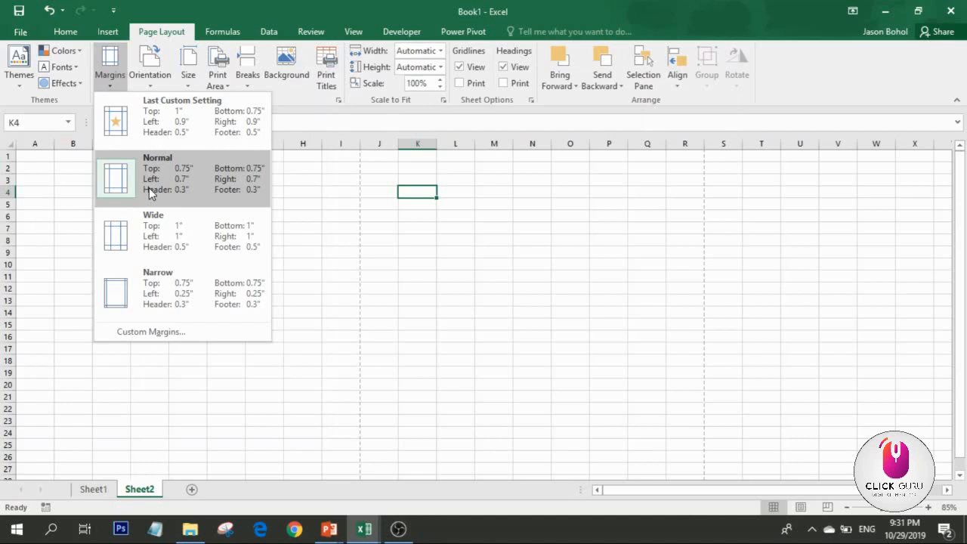
click(189, 338)
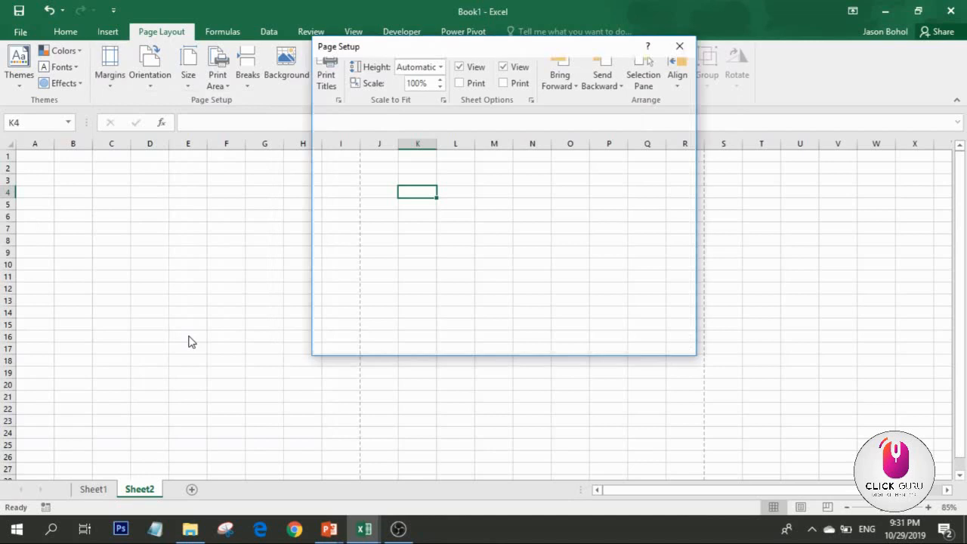
click(680, 45)
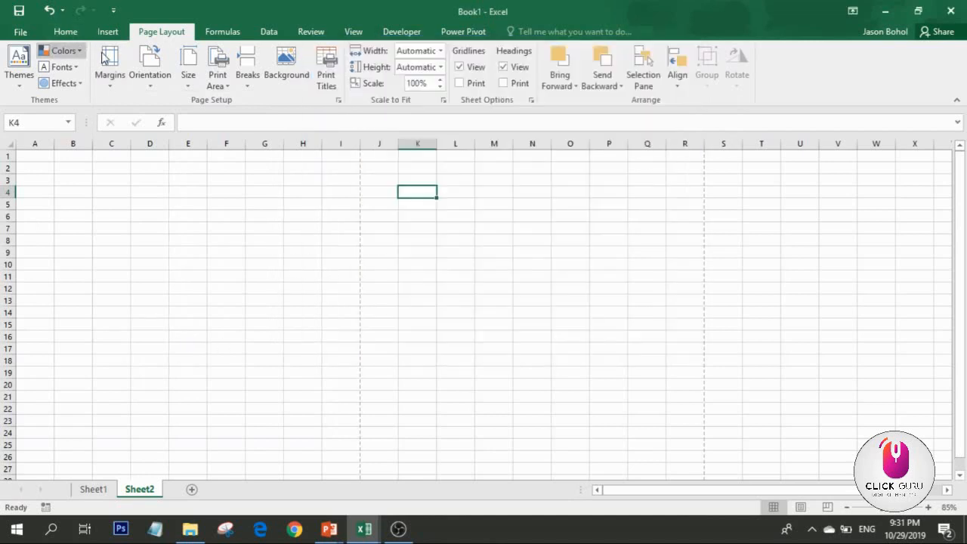
Set custom page margins of 0.3 inch for the top and bottom.
click(107, 62)
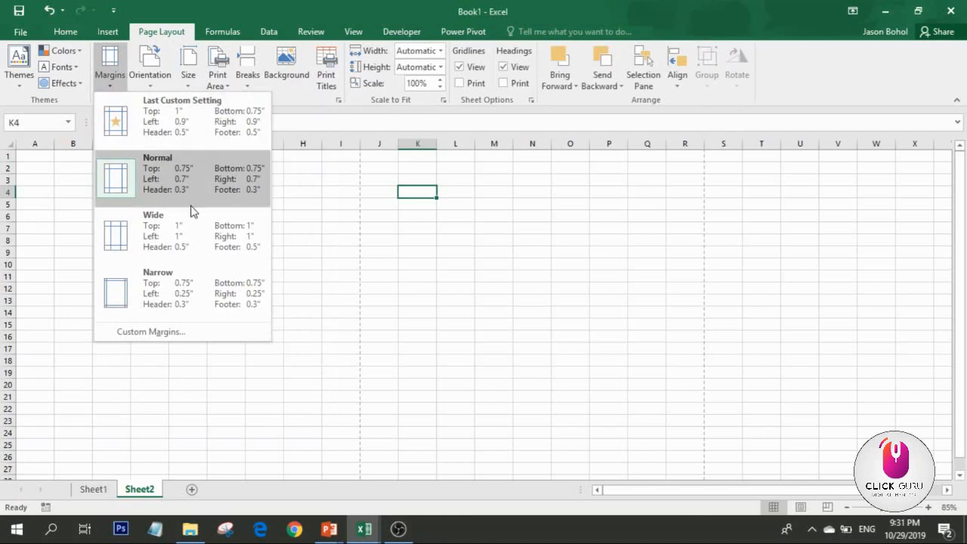
click(181, 332)
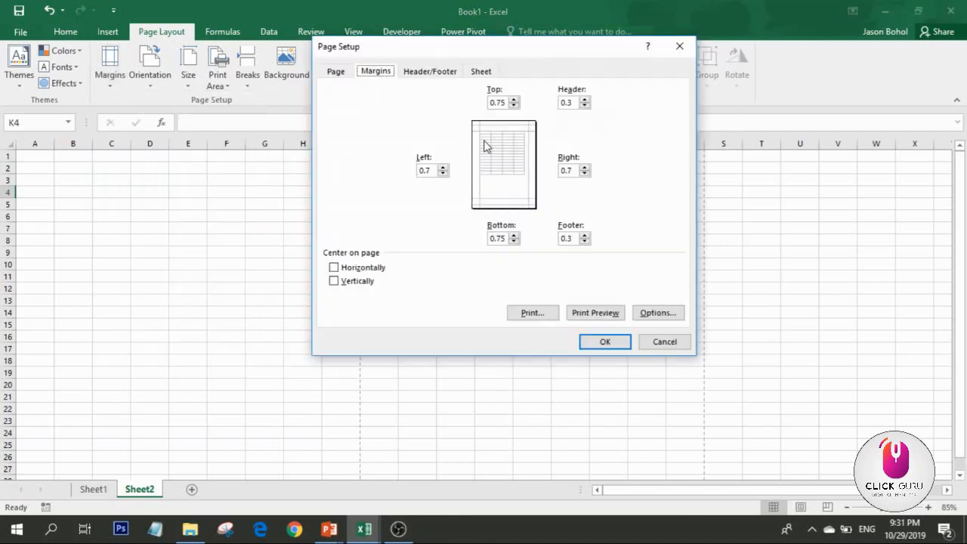
click(500, 104)
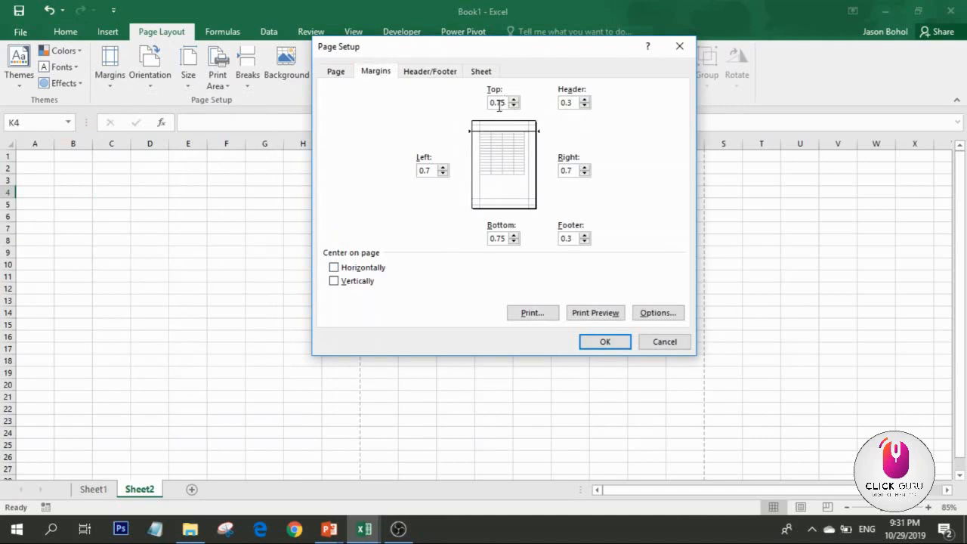
key(BackSpace)
text(3)
click(509, 240)
key(BackSpace)
key(BackSpace)
text(3)
Set the right and left page margins to 0.3 inch and apply the page setup.
click(576, 171)
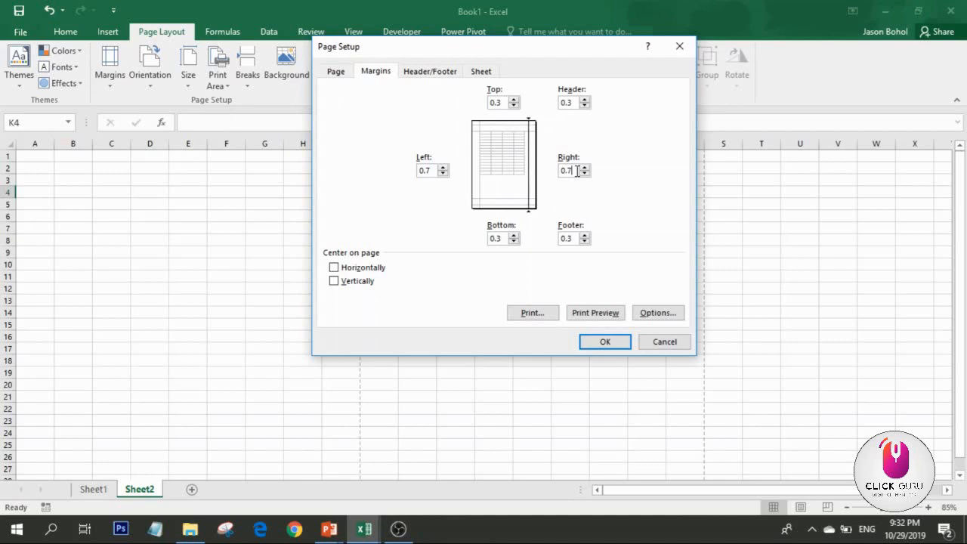
key(BackSpace)
text(3)
double_click(427, 170)
text(0.3)
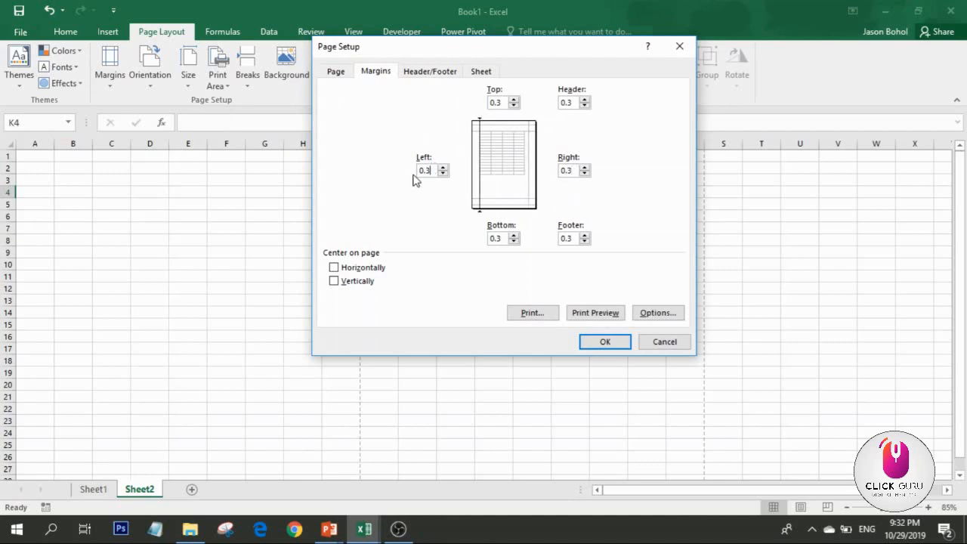
click(605, 341)
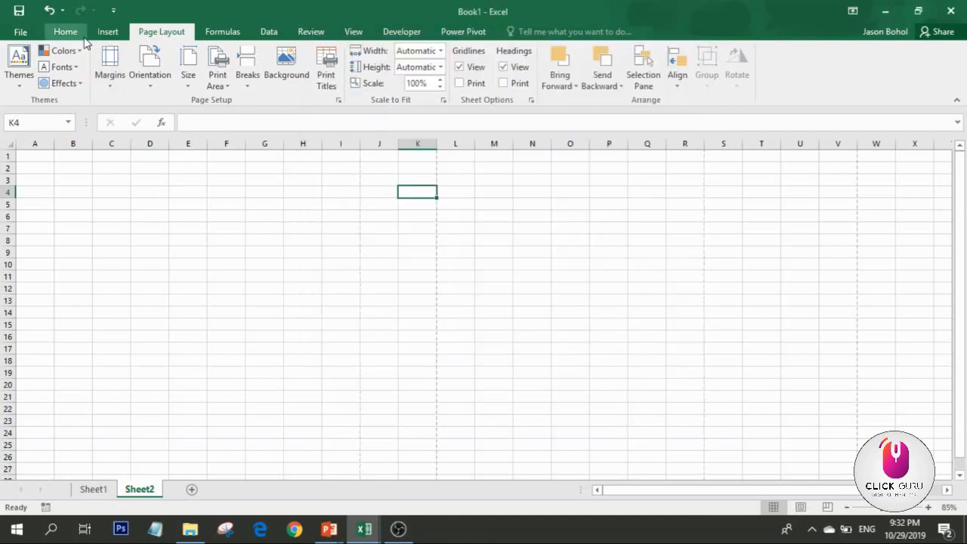
Insert the finished 10th birthday banner image from its subfolder in Pictures into the sheet.
click(317, 214)
click(113, 159)
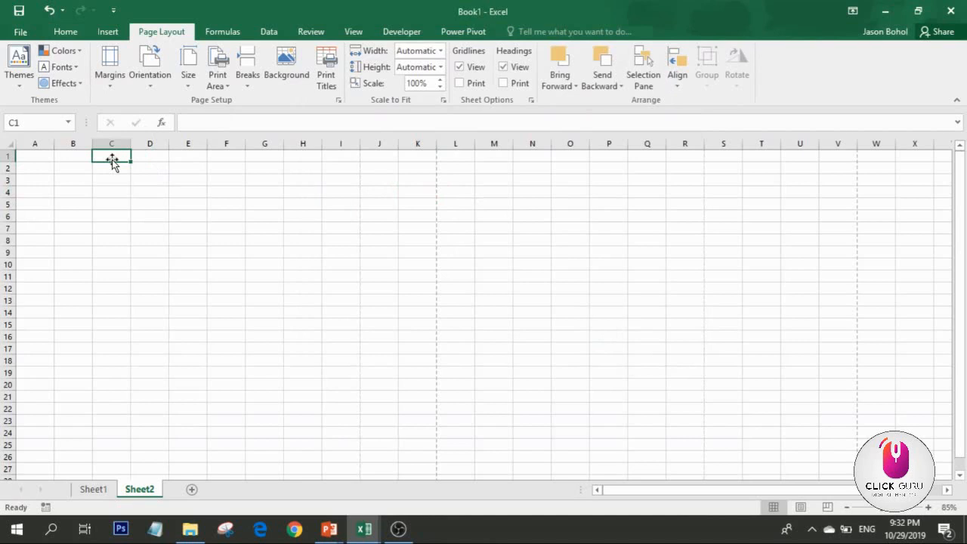
click(108, 32)
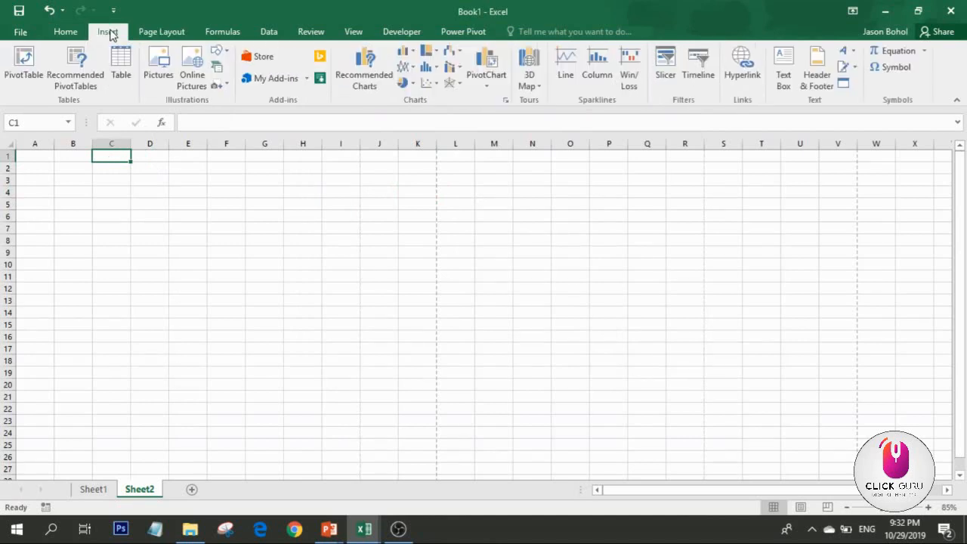
click(156, 76)
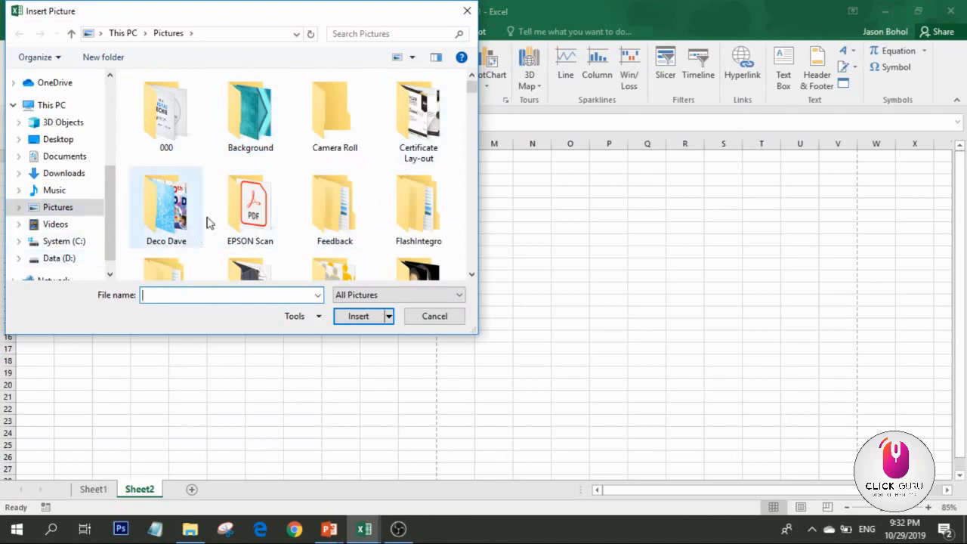
double_click(148, 203)
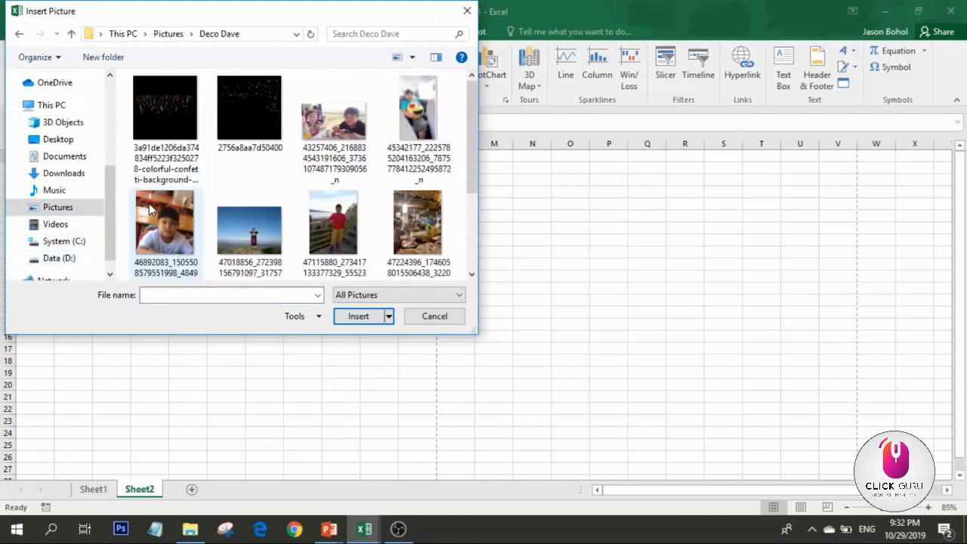
scroll(336, 151, down, 1)
scroll(334, 153, down, 2)
click(348, 229)
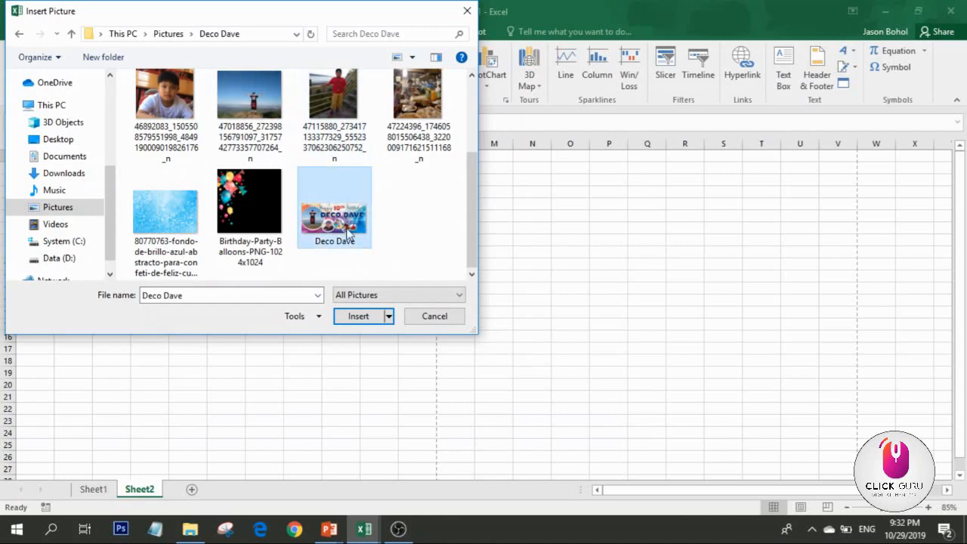
click(358, 316)
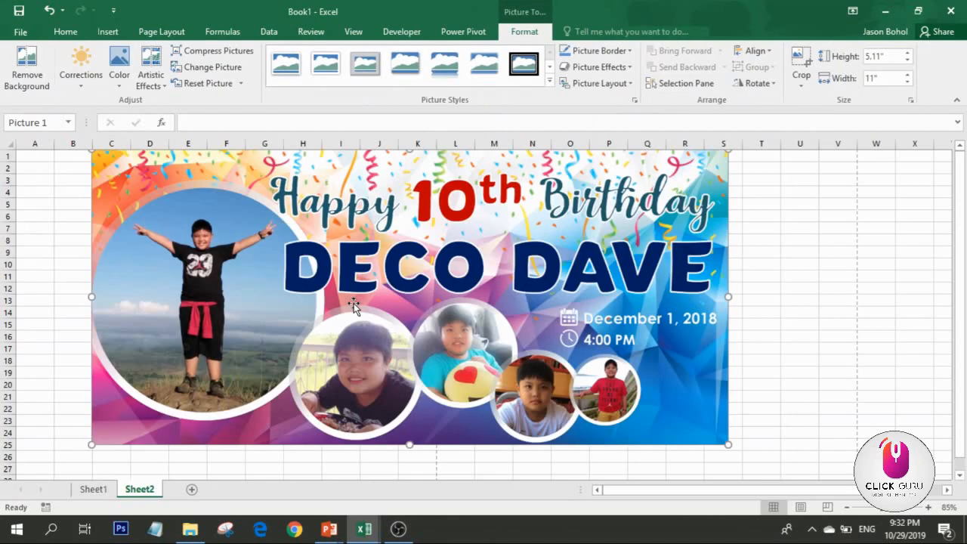
Move the banner picture to start at cell A1 and enlarge it proportionally to about 23.21" wide by 10.7" high.
drag(354, 303, 275, 281)
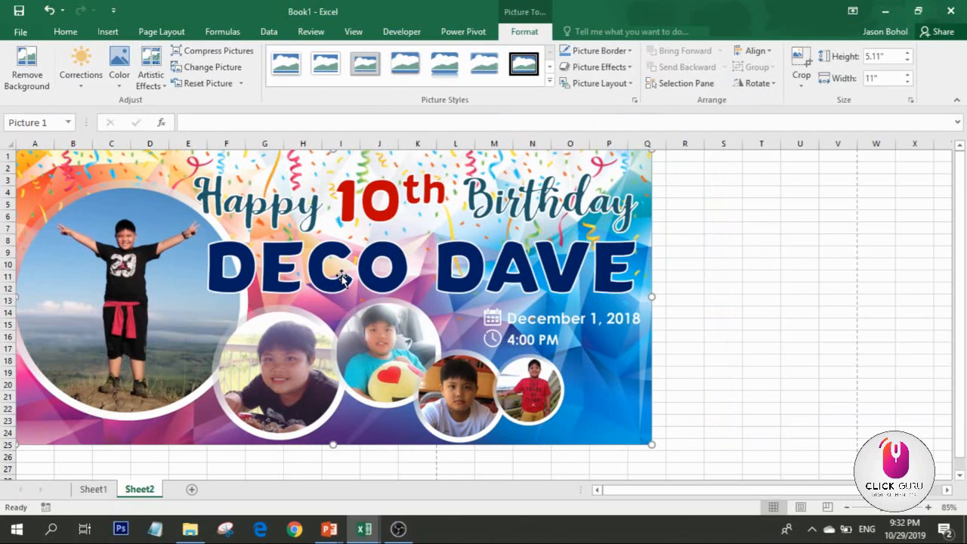
scroll(351, 285, down, 3)
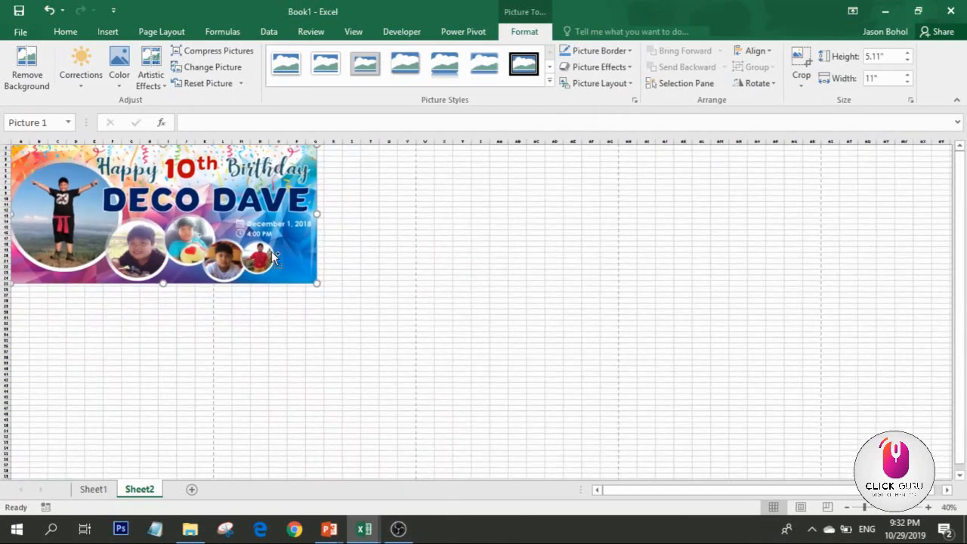
scroll(272, 254, down, 1)
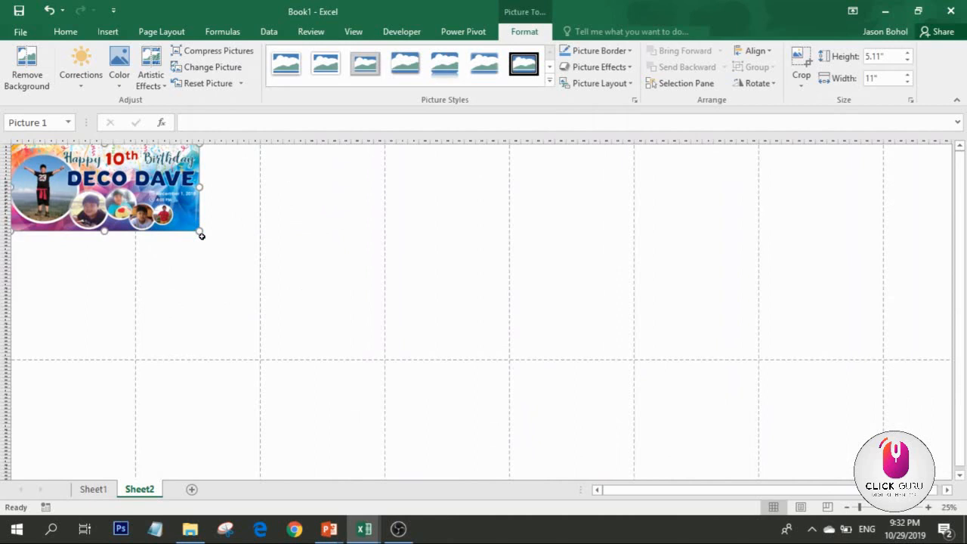
drag(199, 231, 405, 323)
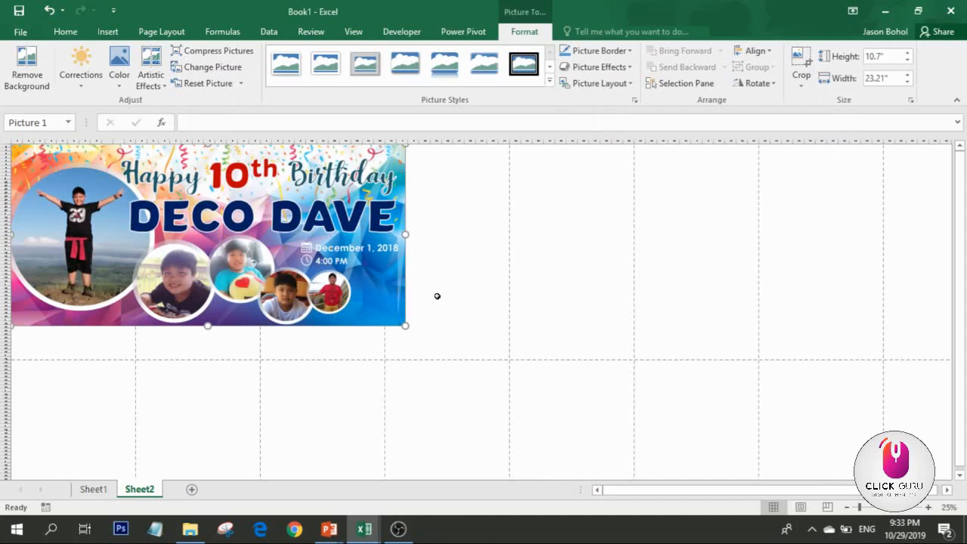
Scale the banner down proportionally so its width spans about three portrait pages, and deselect it.
drag(405, 234, 345, 223)
key(ctrl+z)
drag(405, 327, 389, 313)
click(492, 325)
click(515, 277)
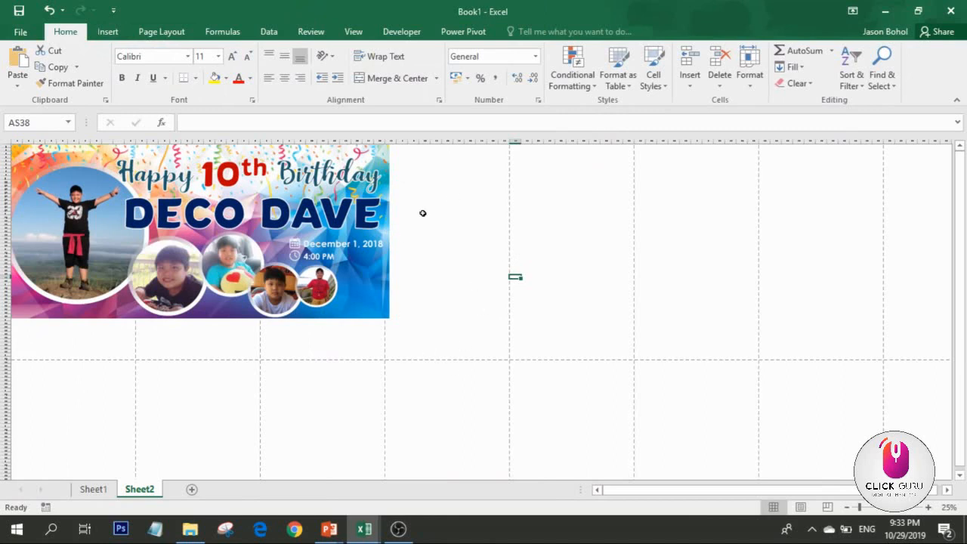
Change the page orientation of the sheet to Landscape.
click(172, 32)
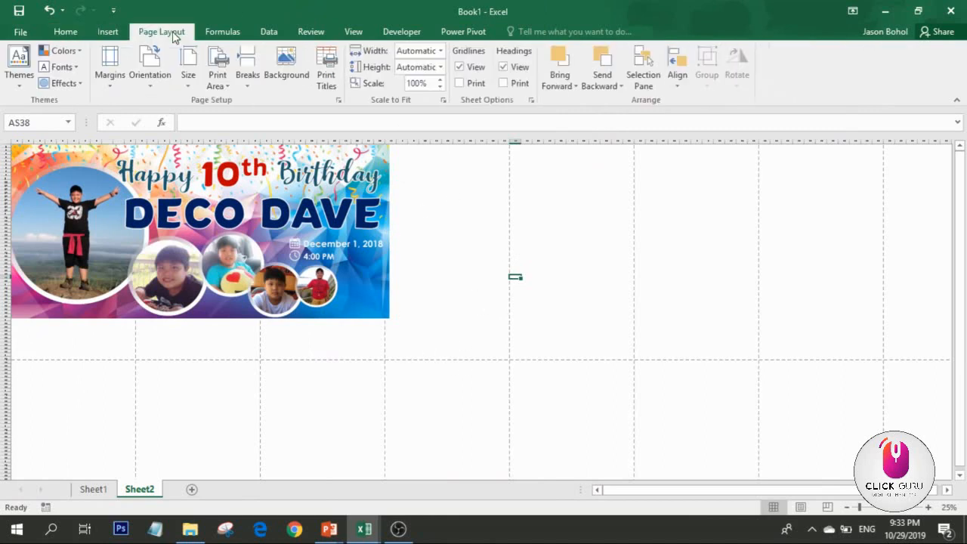
click(163, 73)
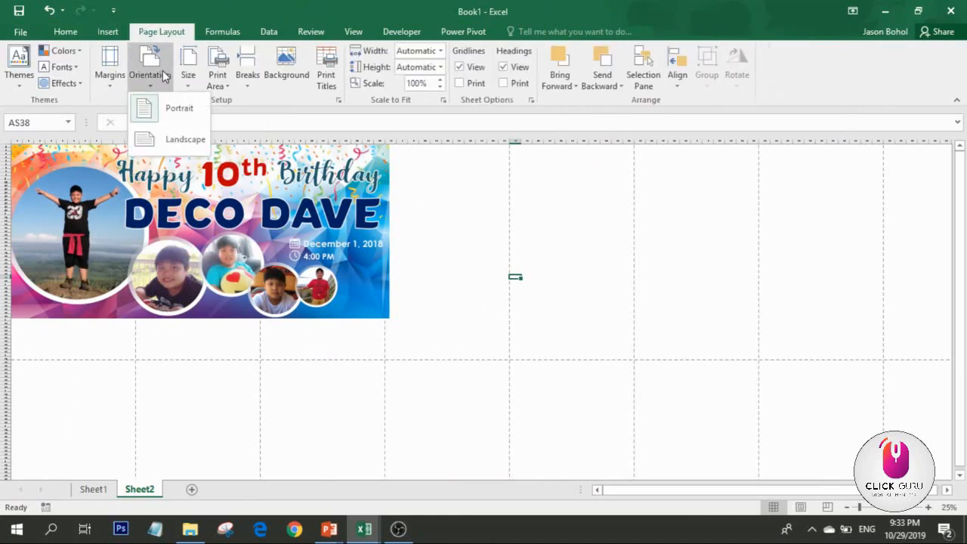
click(178, 138)
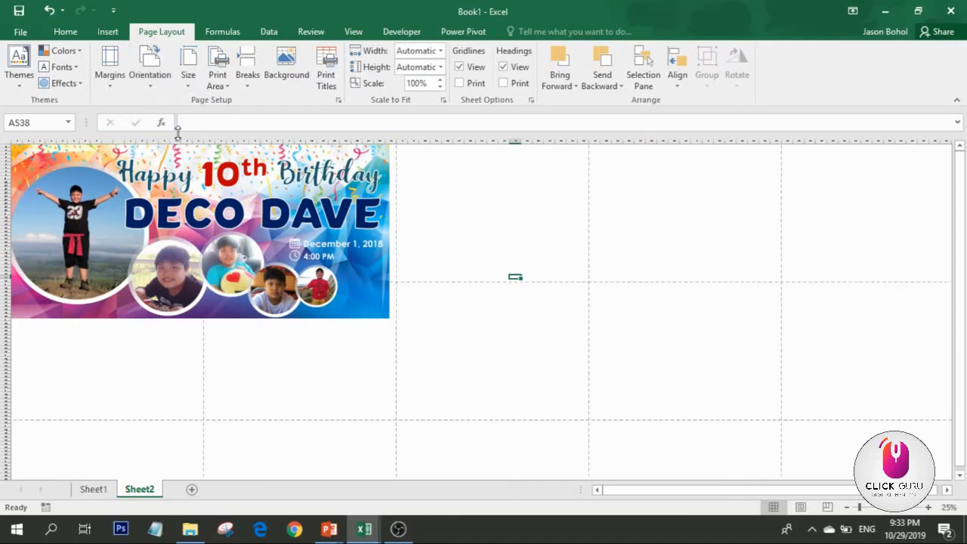
Try moving the banner picture away from the sheet's corner toward the lower pages, undoing and redoing the move.
click(341, 228)
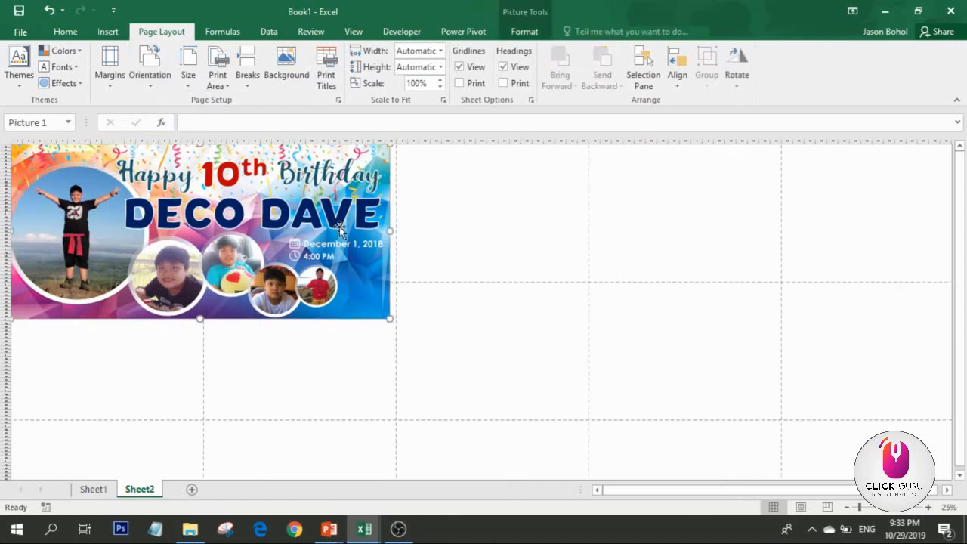
drag(142, 213, 577, 355)
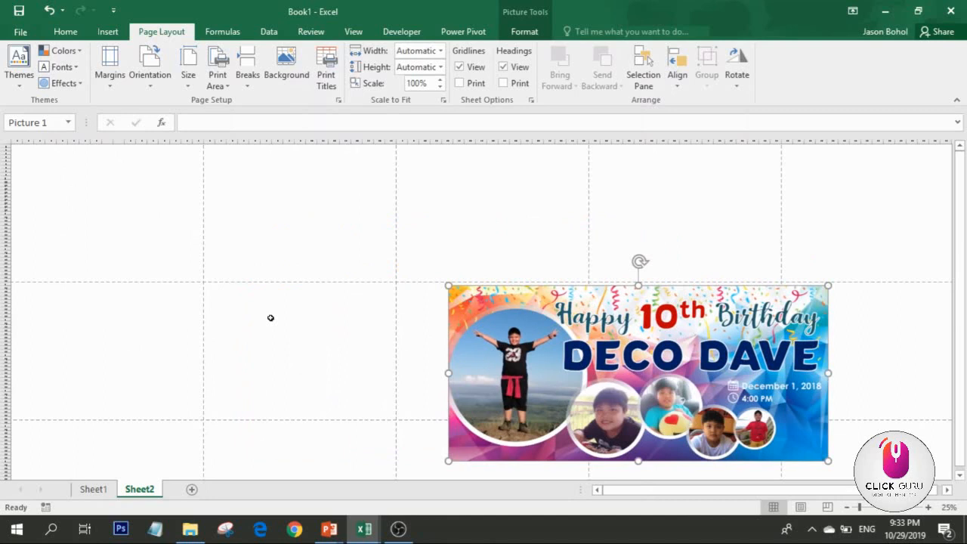
key(ctrl+z)
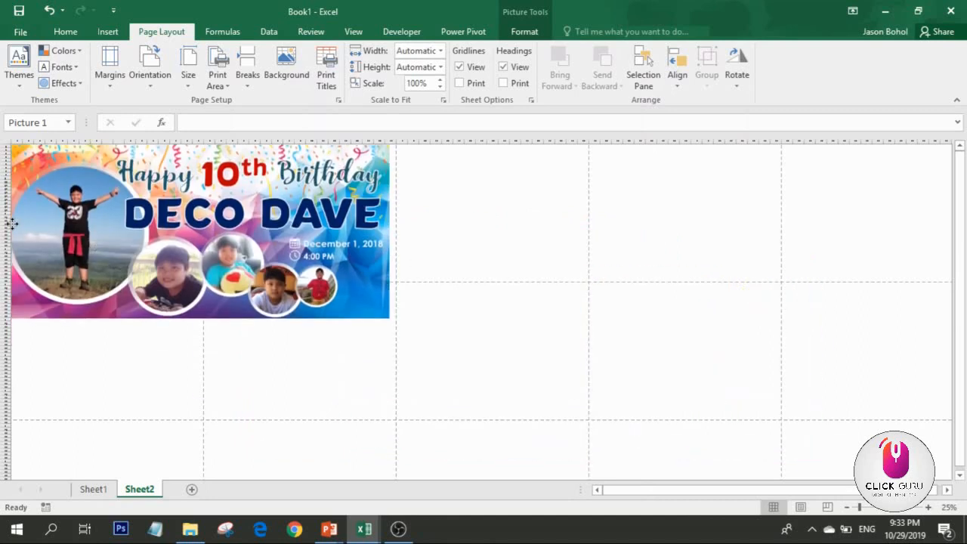
key(ctrl+y)
key(ctrl+z)
key(ctrl+y)
Enlarge the banner proportionally to about three landscape pages wide, place it at column A with its top edge at row 13, and deselect it.
drag(469, 332, 229, 257)
drag(388, 320, 588, 400)
scroll(215, 215, up, 3)
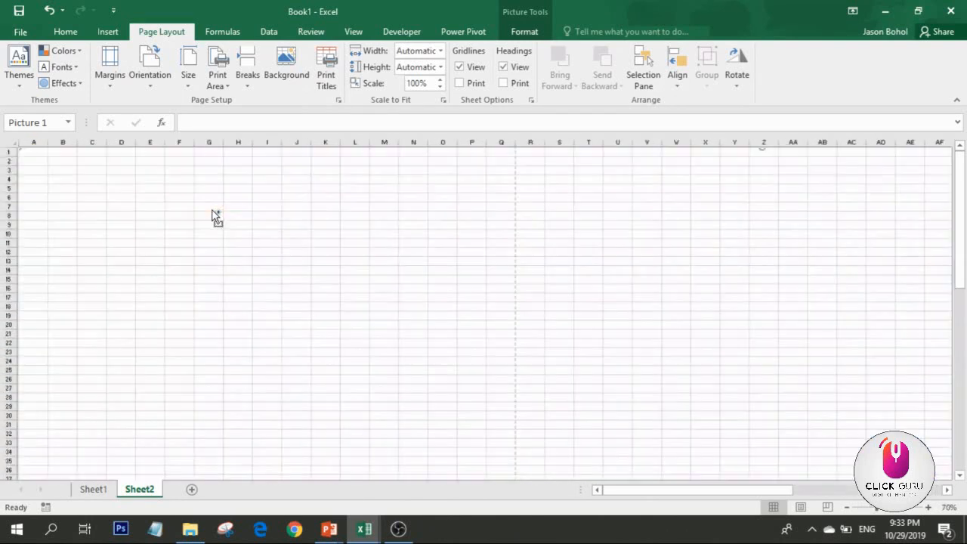
drag(400, 185, 410, 287)
click(566, 191)
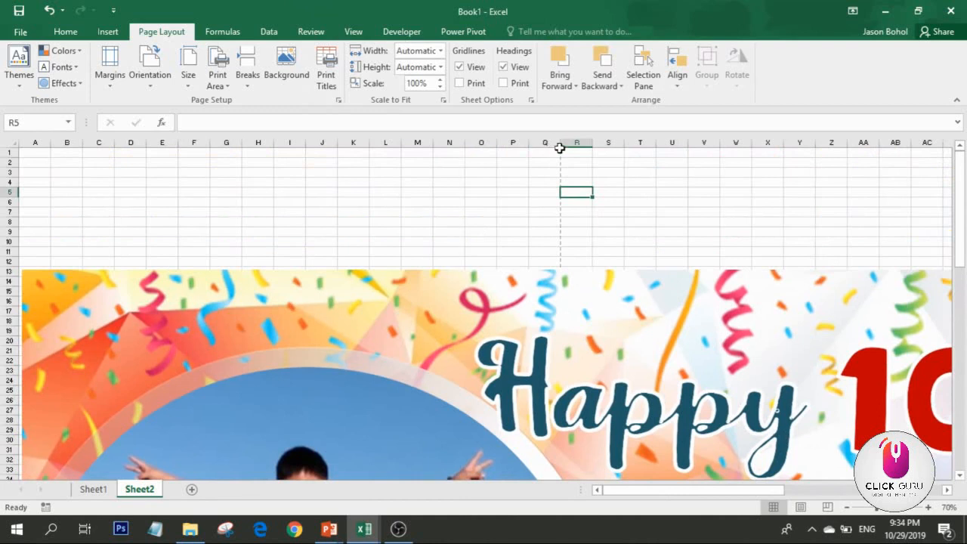
Widen column Q as far as the first page allows, so the page break falls exactly on its right edge.
drag(559, 144, 576, 144)
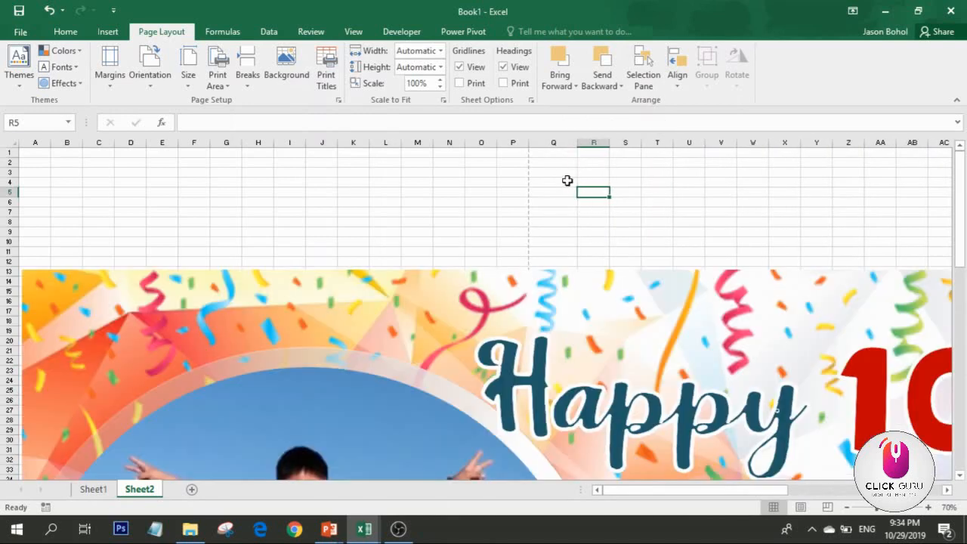
drag(567, 181, 577, 177)
click(588, 163)
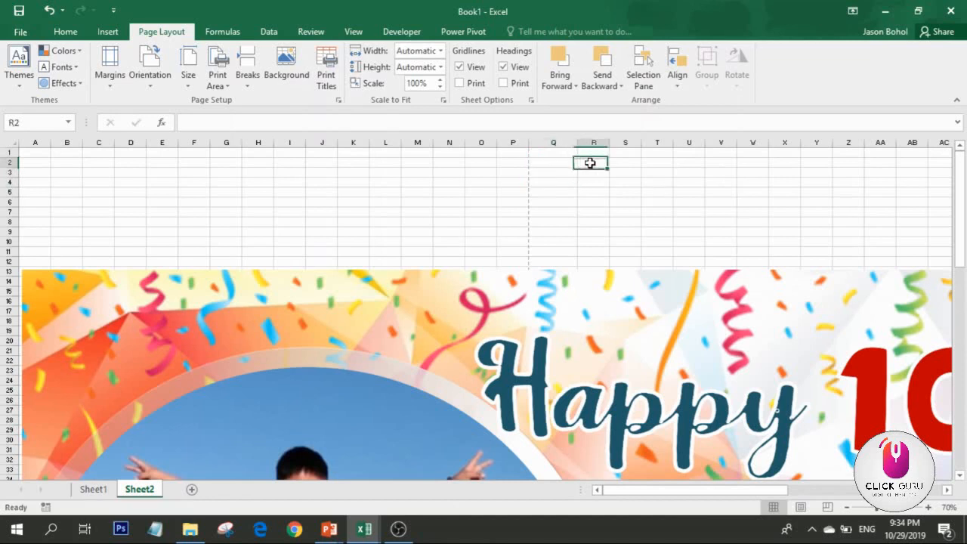
drag(580, 146, 577, 146)
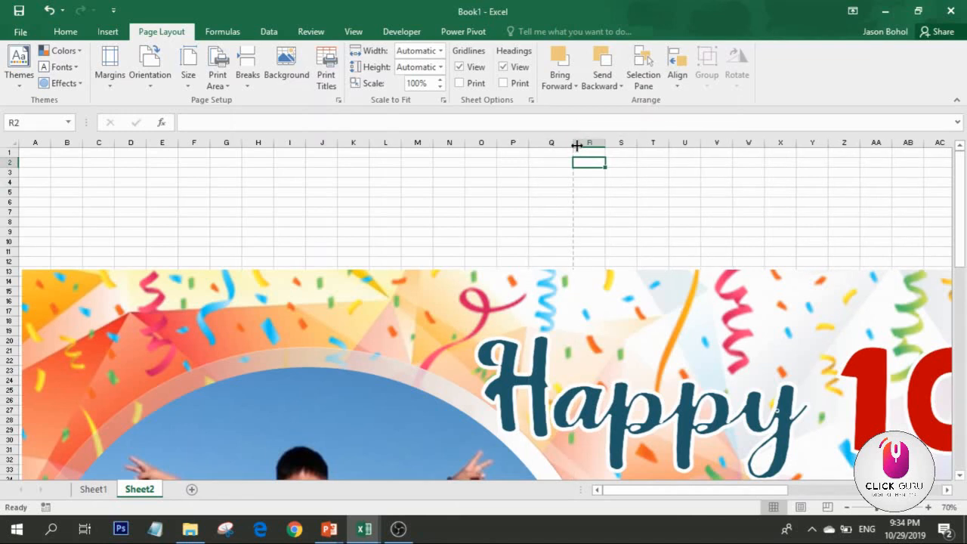
Examine the page breaks along row 4 and how much of the banner the first page holds in the print preview.
click(559, 181)
key(Right)
key(Right)
key(Right)
key(Right)
key(Right)
key(Right)
key(Right)
key(Right)
key(Right)
key(Left)
key(Left)
key(Left)
key(Left)
key(Left)
key(Left)
key(Left)
key(Left)
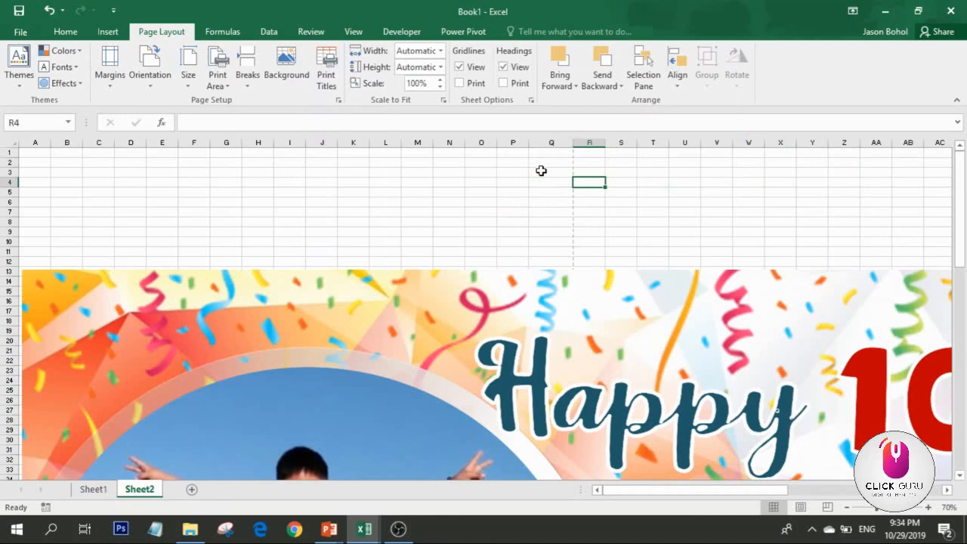
key(ctrl+p)
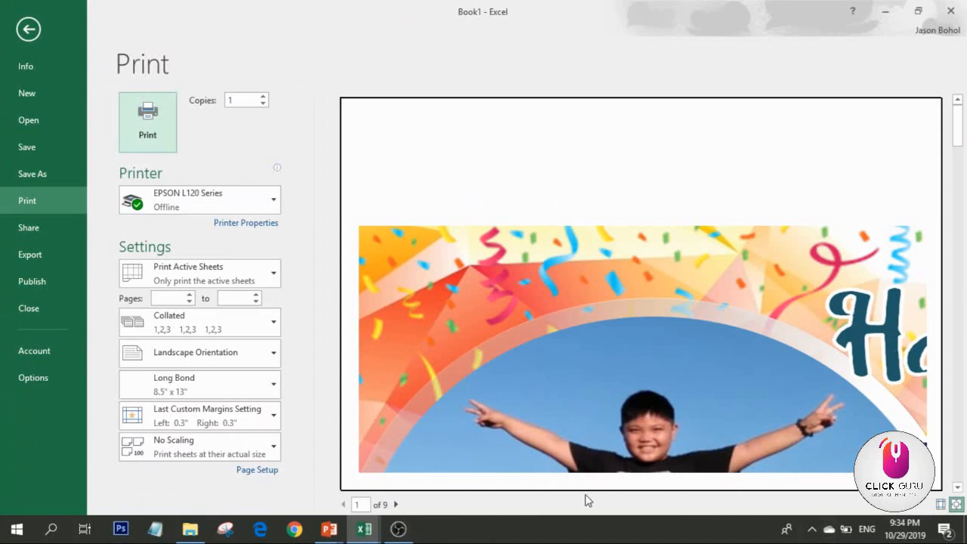
click(28, 29)
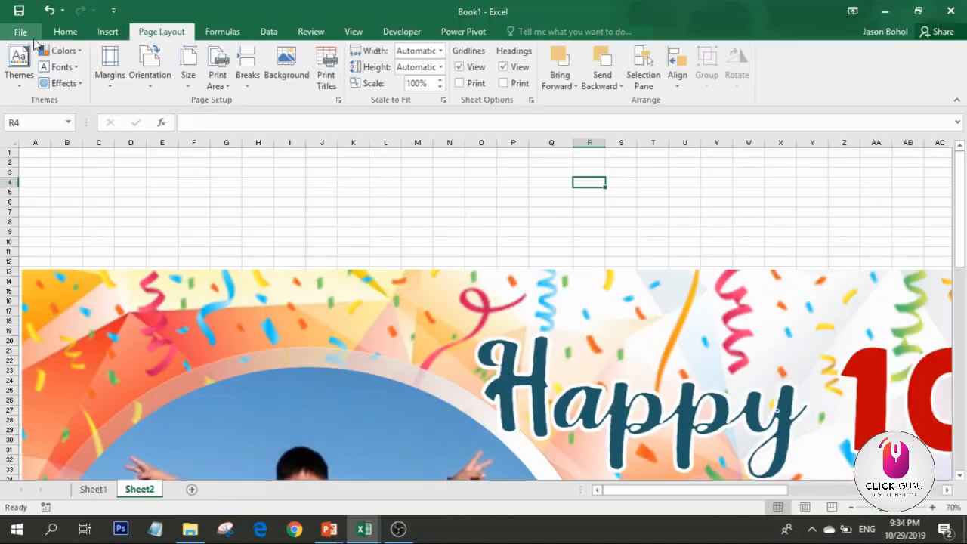
Try a narrower column Q, check the first page in the print preview, and widen the column back to the page's full width.
click(551, 162)
drag(575, 144, 552, 143)
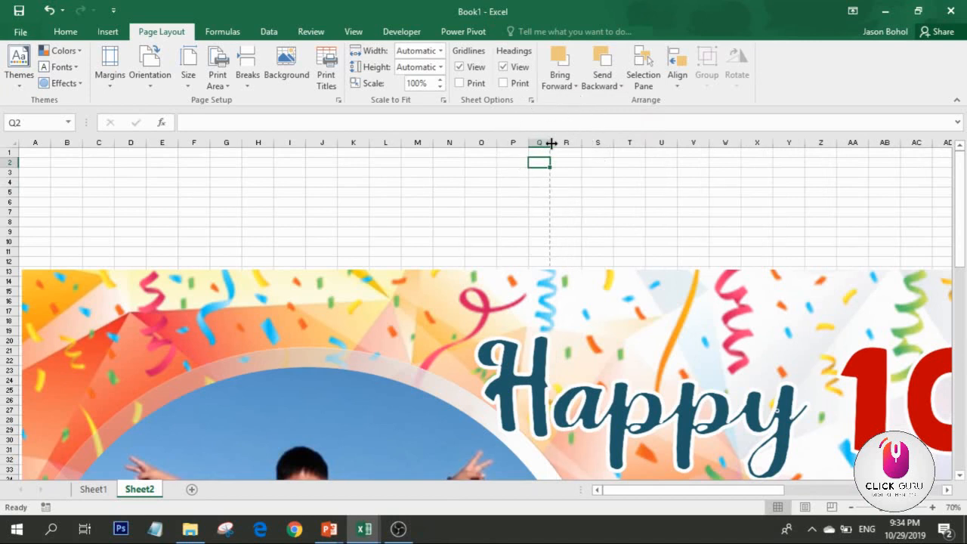
key(ctrl+p)
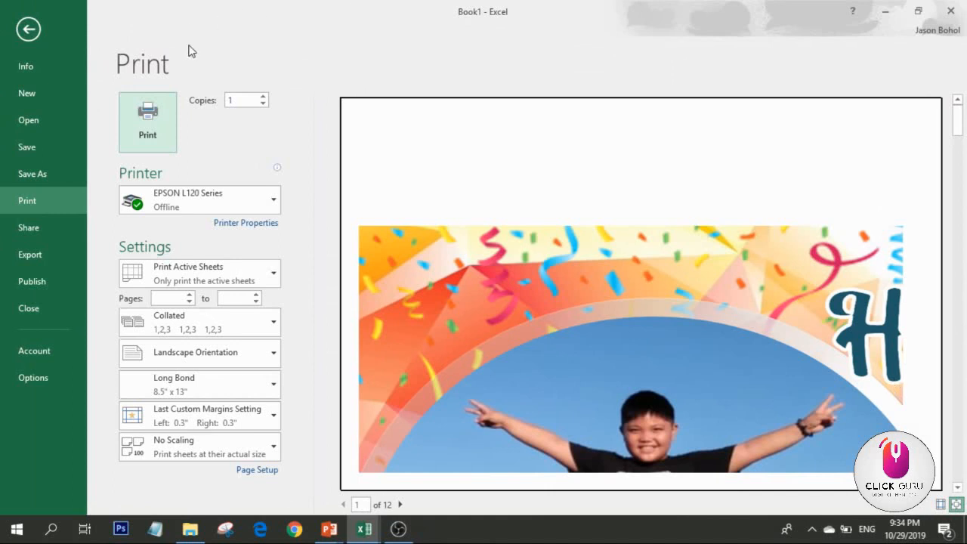
click(28, 28)
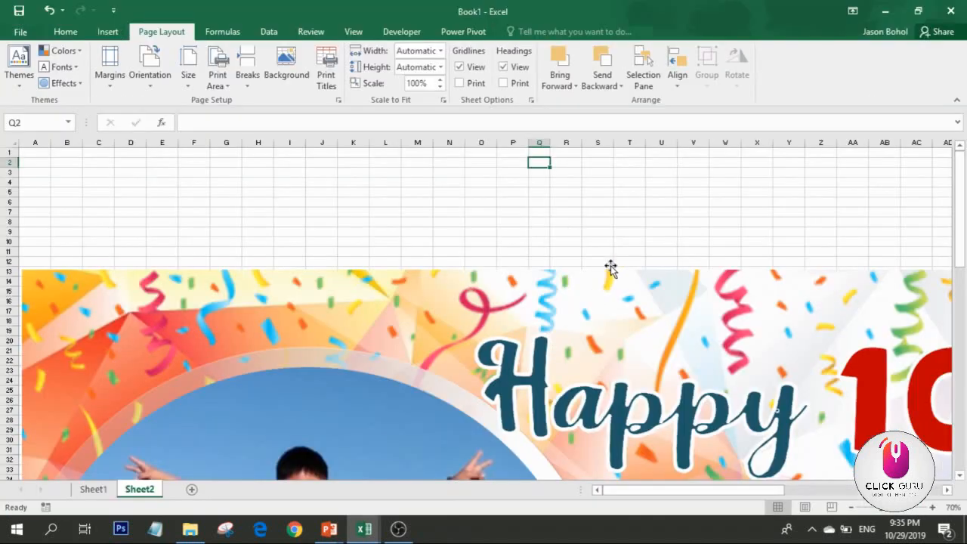
drag(550, 143, 574, 143)
Follow row 3 across the second page to inspect the page break after column AH.
click(596, 172)
key(Right)
key(Right)
key(Right)
key(Right)
key(Right)
key(Right)
key(Right)
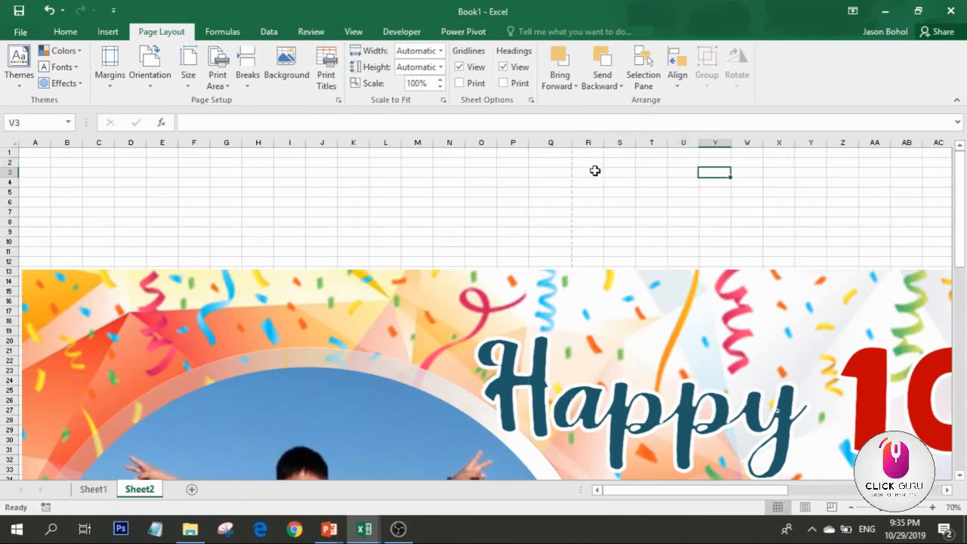
key(Right)
key(Right)
key(Right)
key(Right)
key(Right)
key(Right)
key(Right)
key(Right)
key(Right)
key(Right)
key(Right)
key(Right)
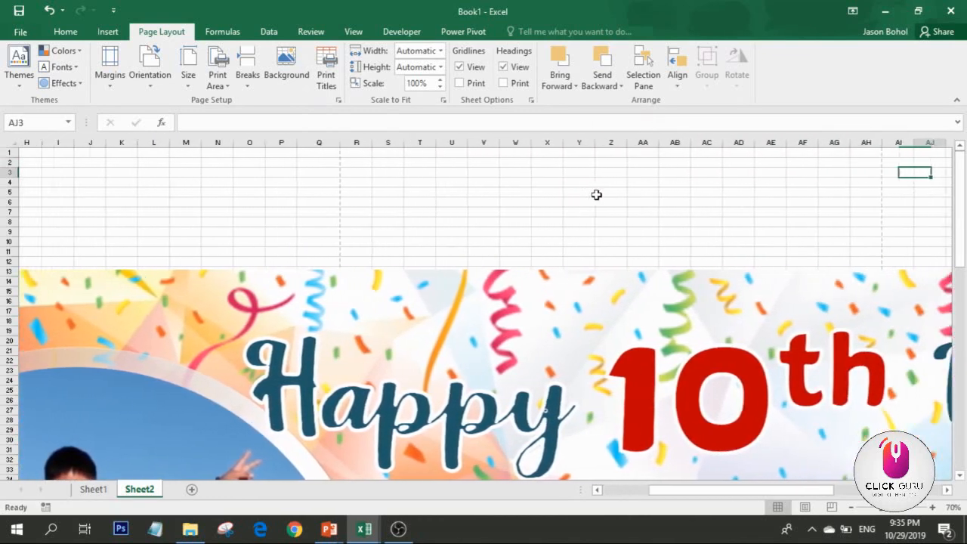